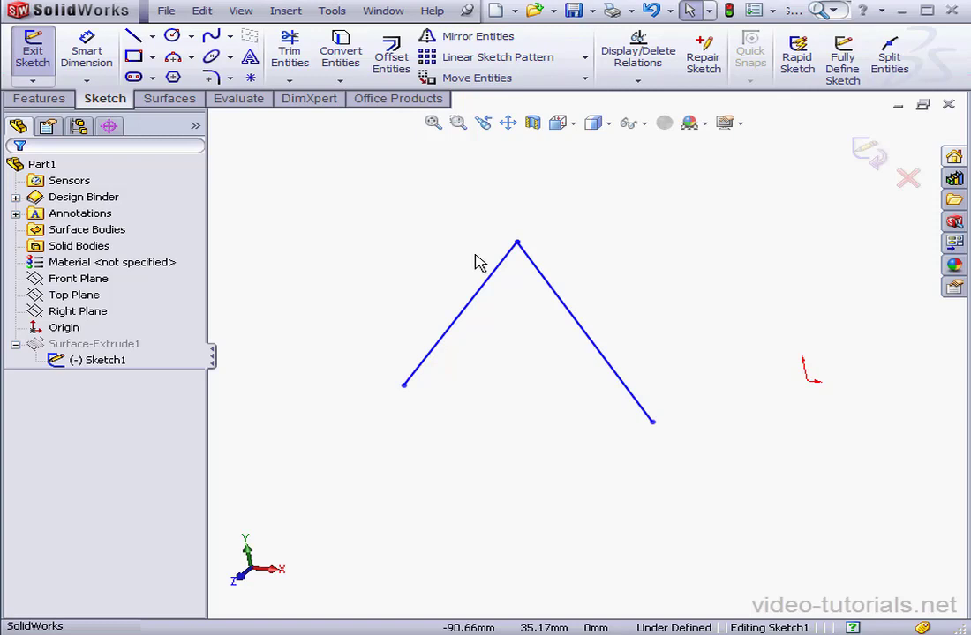
# Step: Round the corner between the two sketch lines with a 20 mm sketch fillet and exit the sketch
pyautogui.click(210, 78)
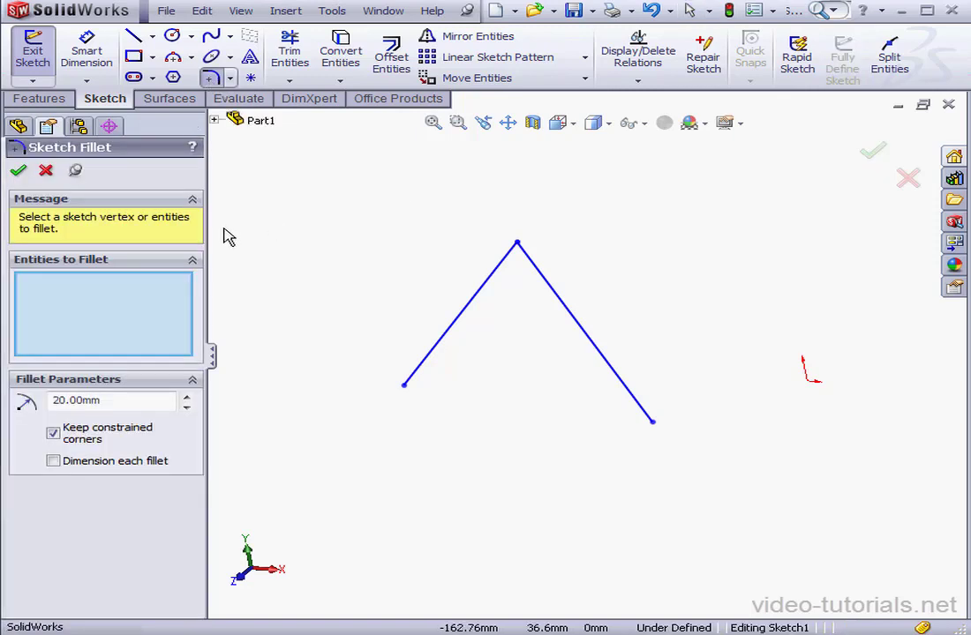
pyautogui.click(516, 245)
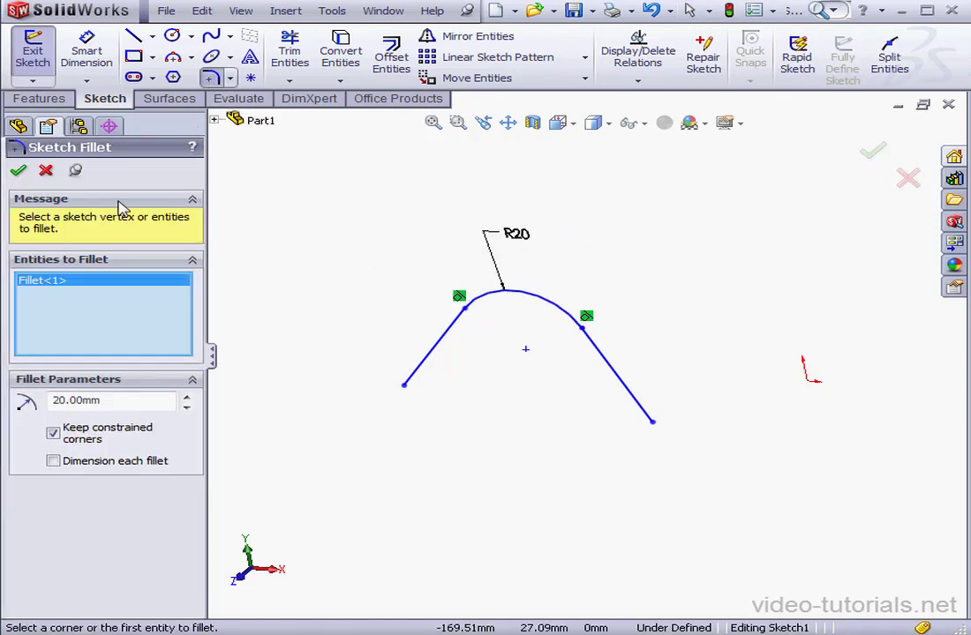
pyautogui.click(18, 170)
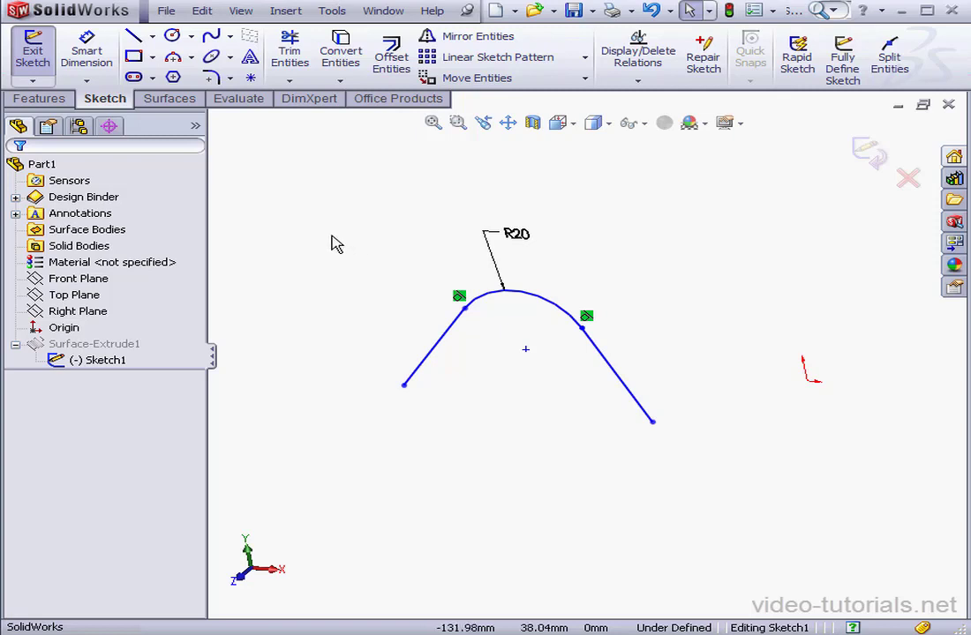
pyautogui.click(864, 149)
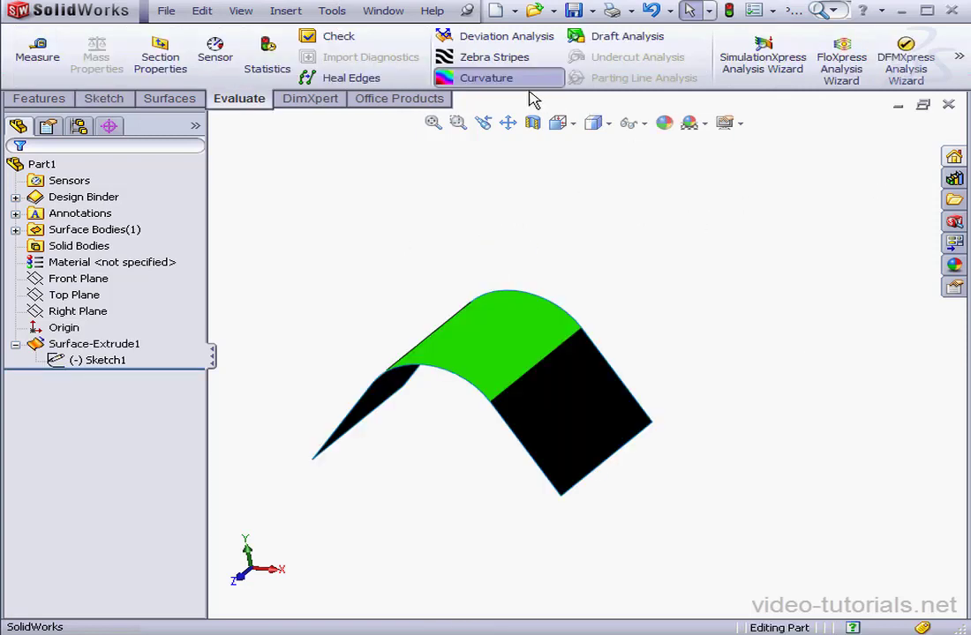
# Step: Display the curvature colours on the extruded surface and examine the edge between the rounded and flat faces
pyautogui.click(498, 81)
pyautogui.click(499, 79)
pyautogui.moveTo(550, 348)
# Step: Edit the extruded surface's sketch and convert the straight line on the arc's right side to construction geometry
pyautogui.rightClick(99, 360)
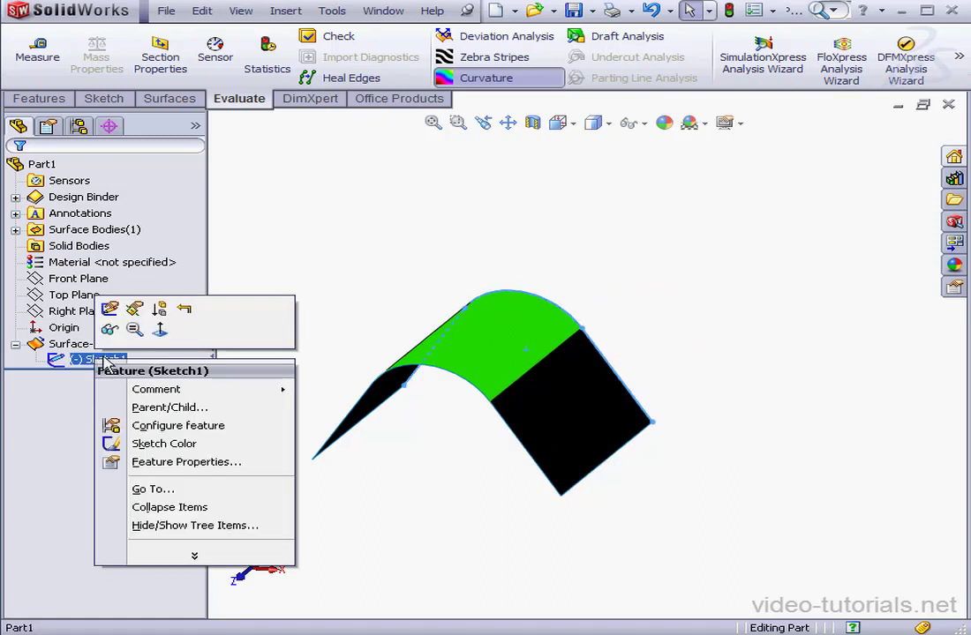
pyautogui.click(110, 309)
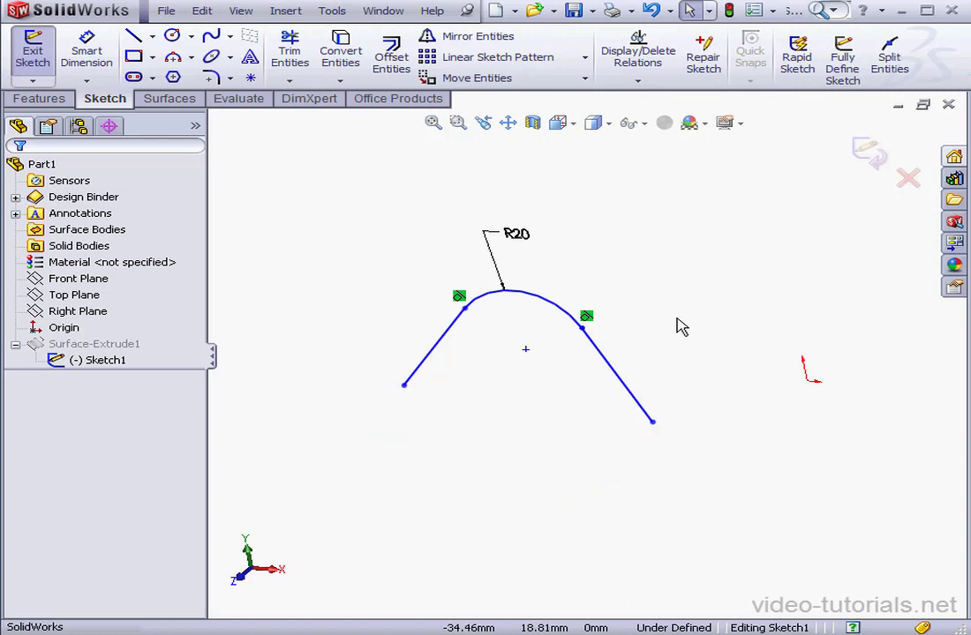
pyautogui.moveTo(678, 274); pyautogui.dragTo(531, 364)
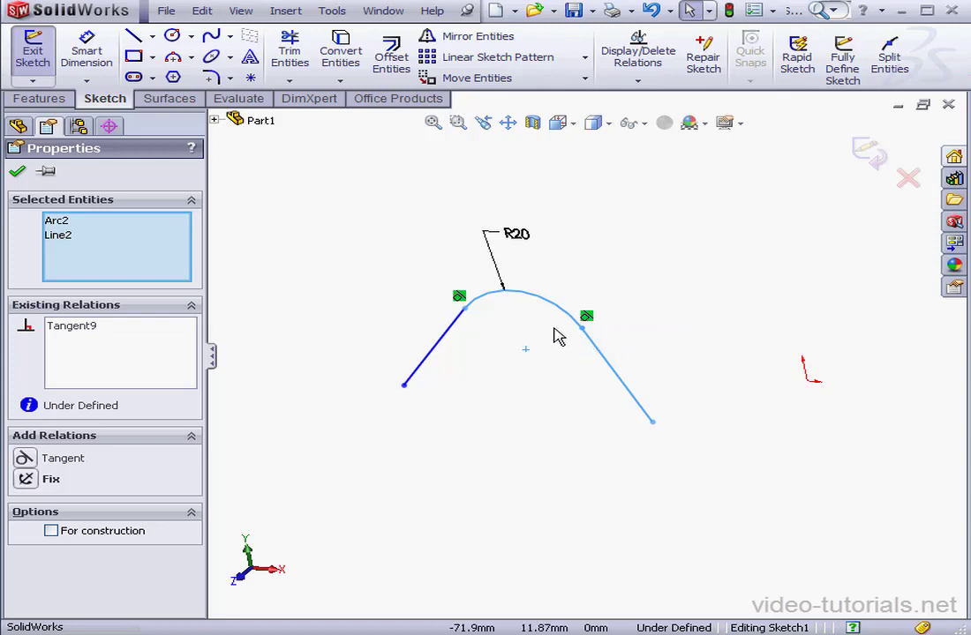
pyautogui.click(523, 344)
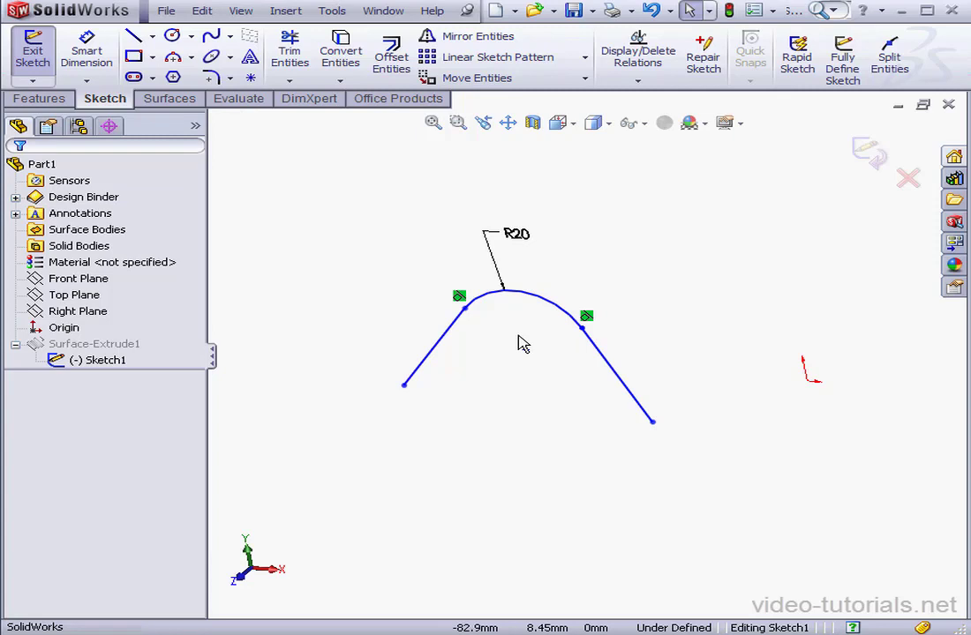
pyautogui.click(616, 371)
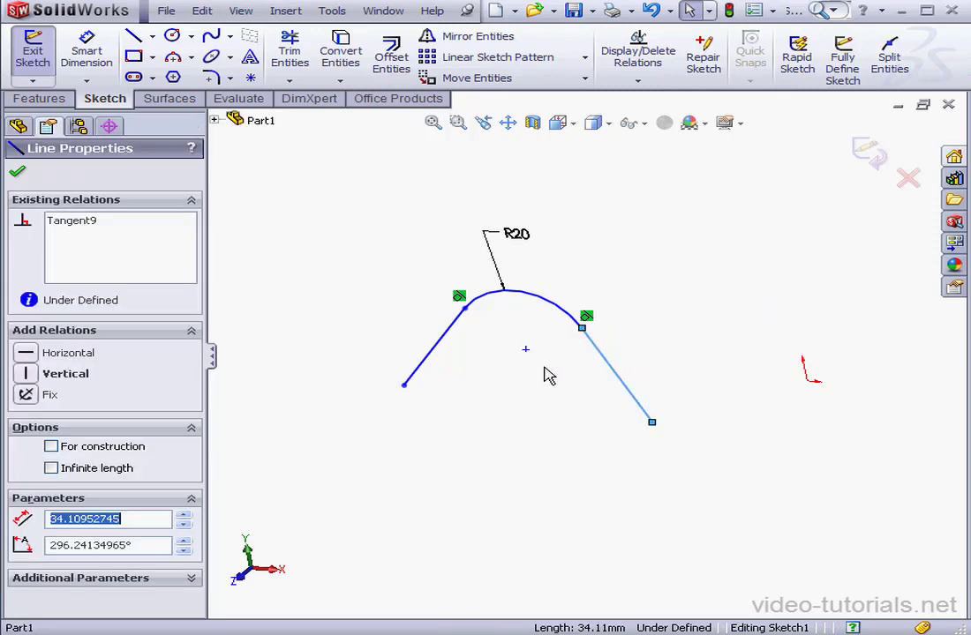
pyautogui.click(51, 447)
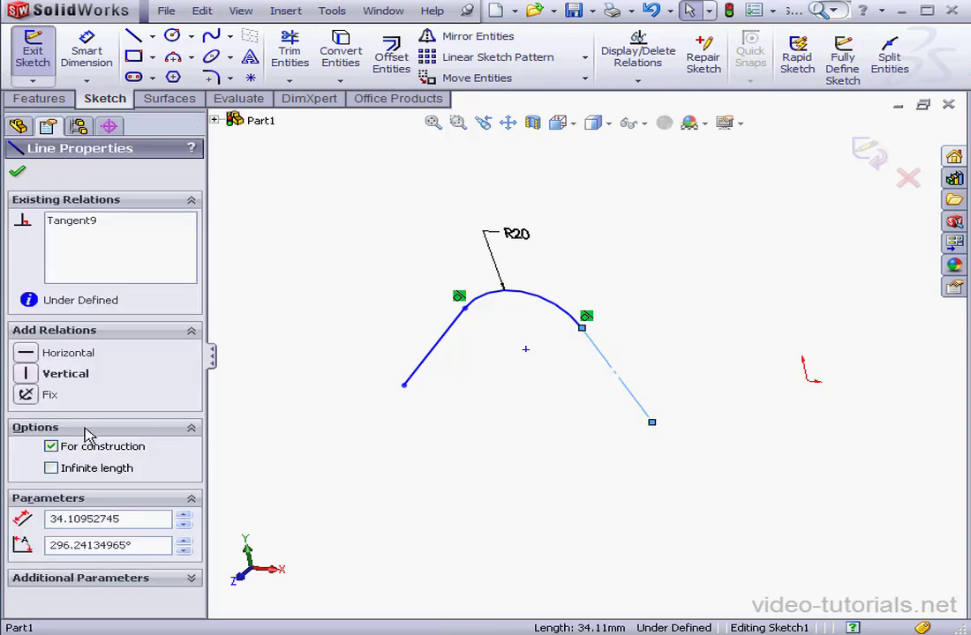
pyautogui.click(18, 171)
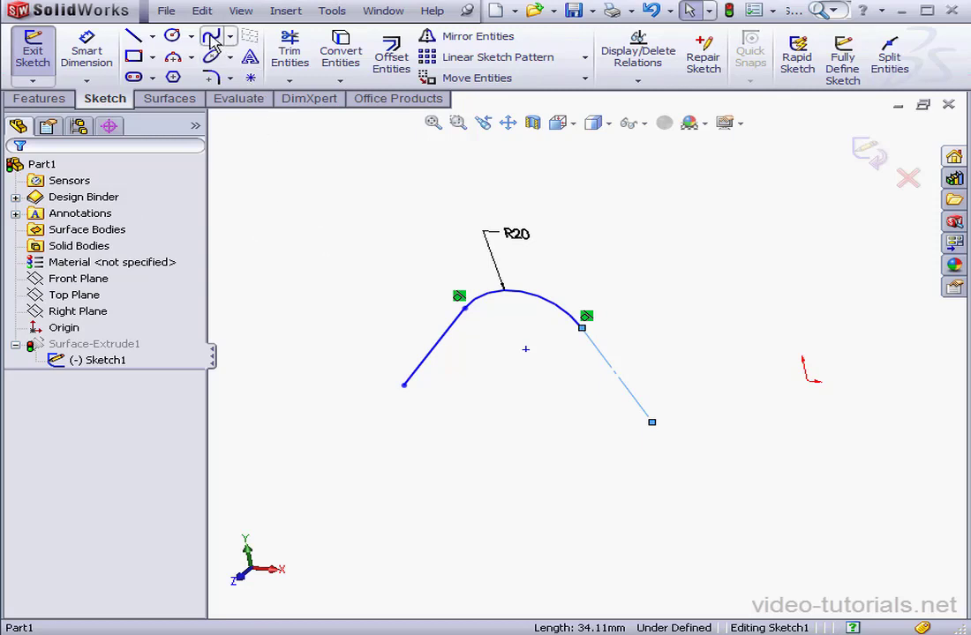
# Step: Draw a two-point spline between the arc's right endpoint and the lower end of the construction line
pyautogui.click(210, 39)
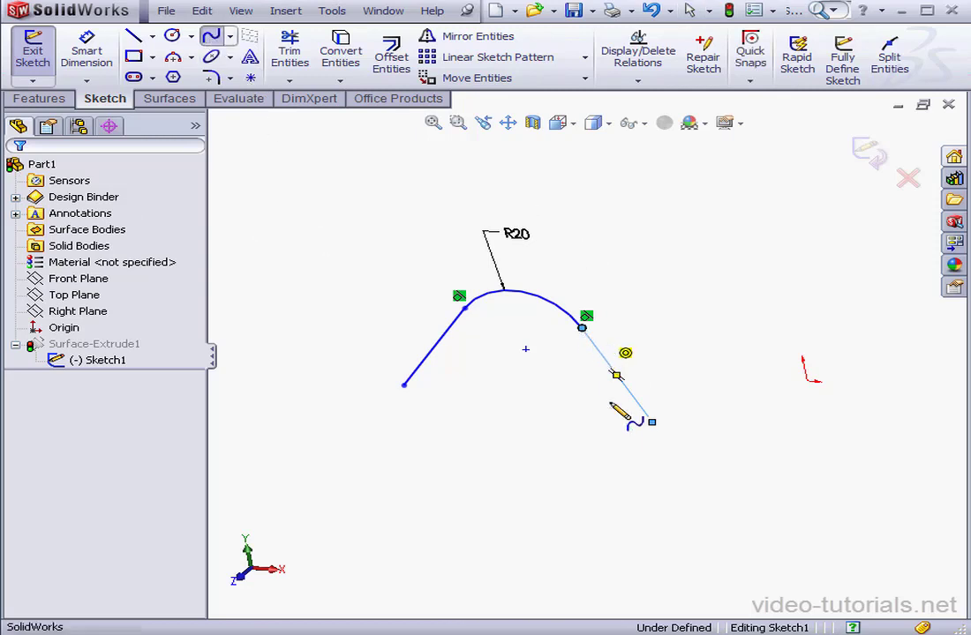
pyautogui.click(651, 422)
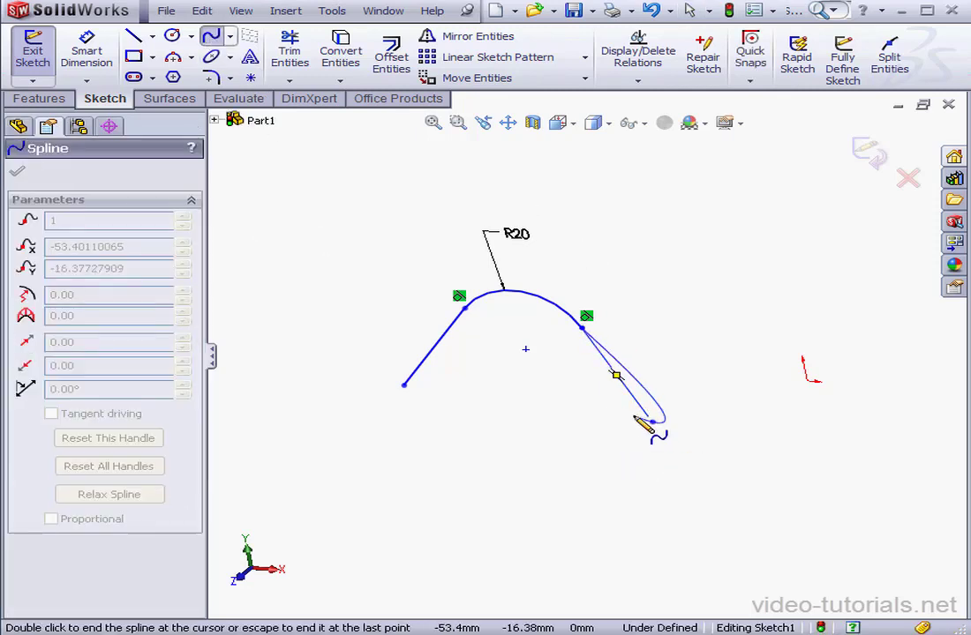
pyautogui.rightClick(629, 422)
pyautogui.click(671, 453)
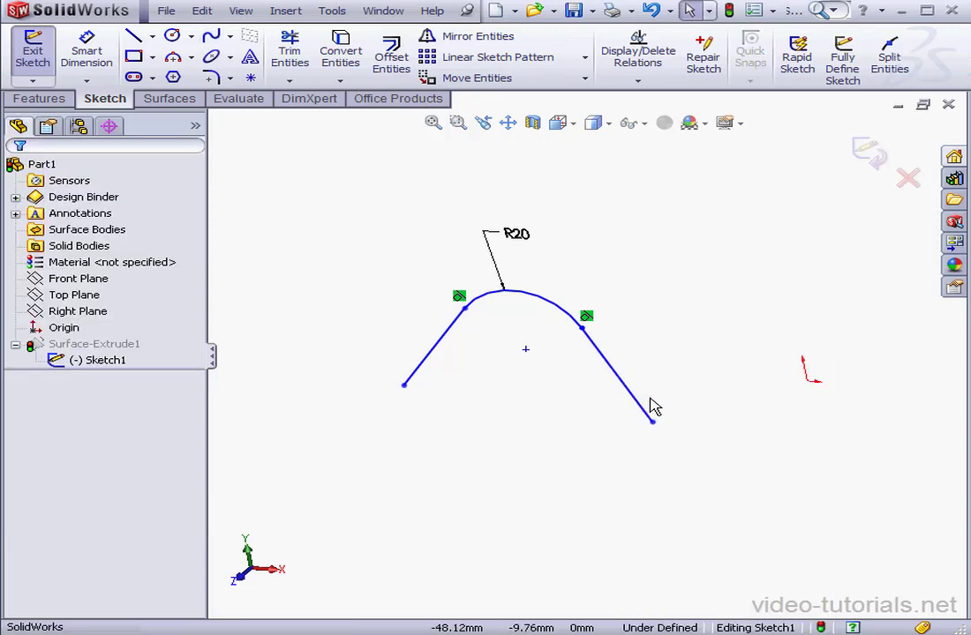
# Step: Add Tangent and Equal Curvature relations between the fillet arc and the new spline
pyautogui.click(640, 403)
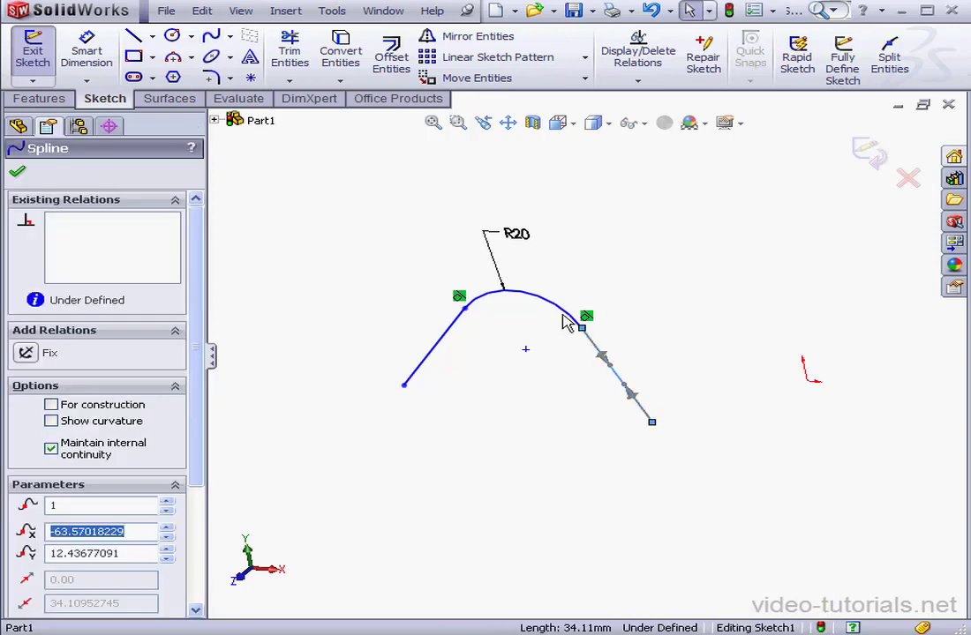
pyautogui.keyDown('ctrl'); pyautogui.click(568, 316); pyautogui.keyUp('ctrl')
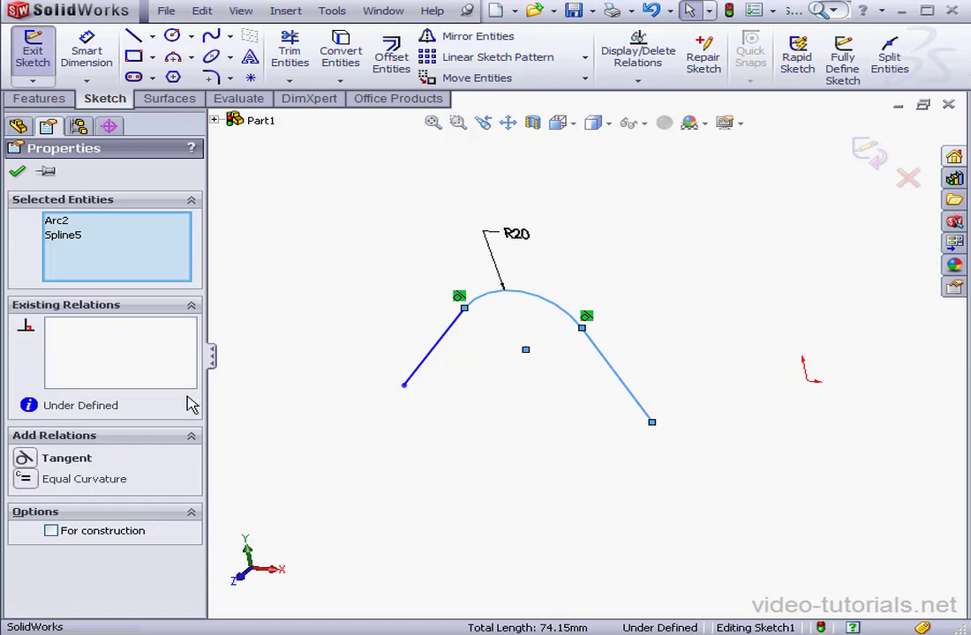
pyautogui.click(27, 459)
pyautogui.click(25, 480)
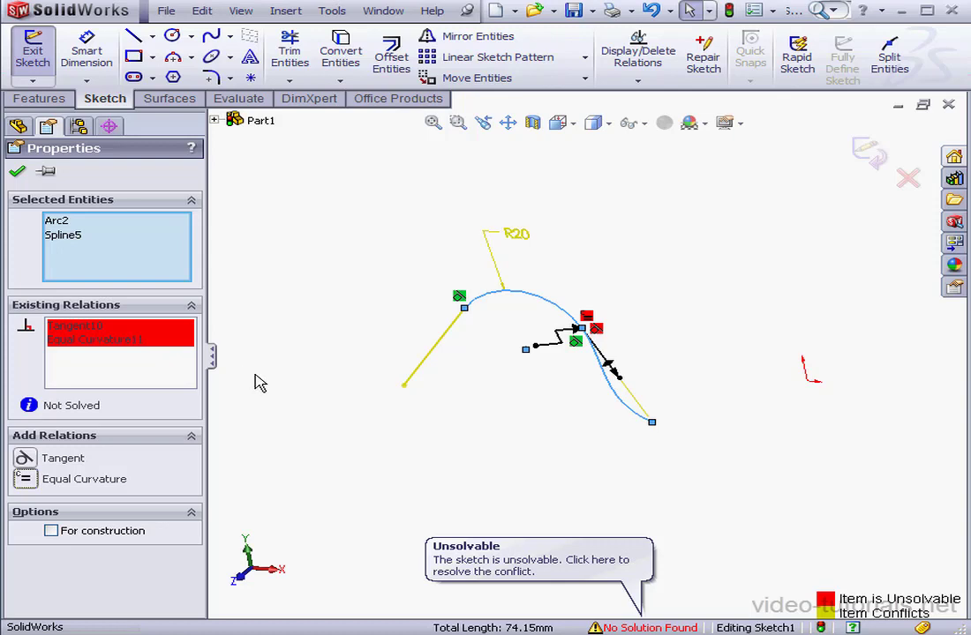
pyautogui.click(20, 174)
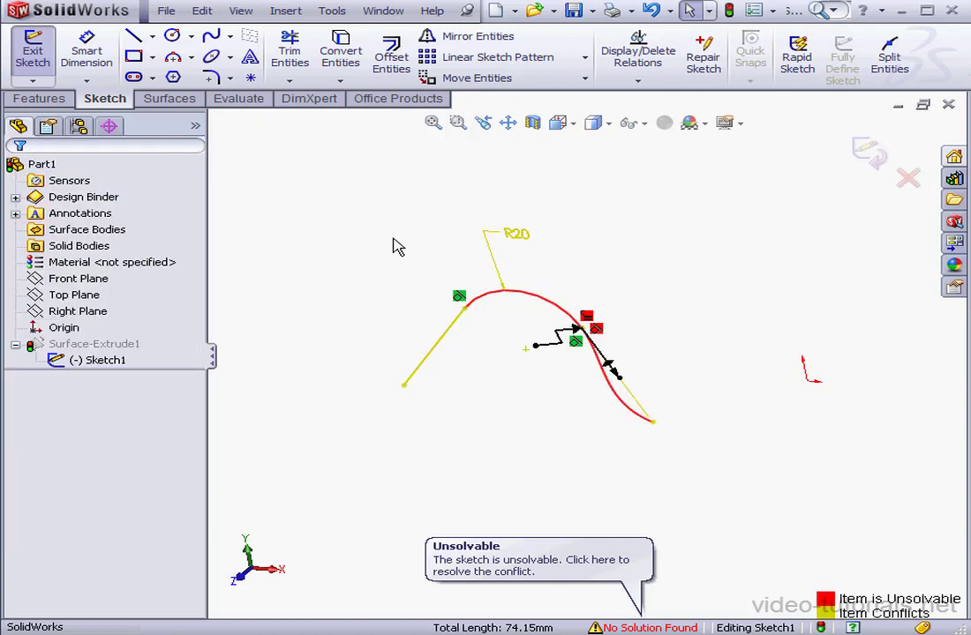
# Step: Delete the conflicting tangent relation between the arc and spline, and exit the sketch to inspect the surface's curvature
pyautogui.click(596, 329)
pyautogui.press('Delete')
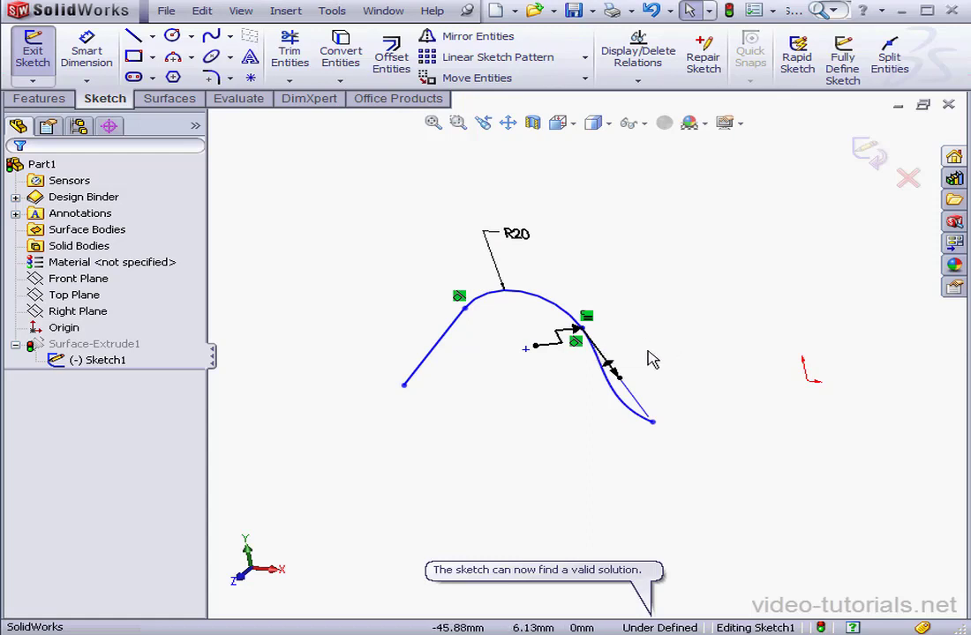
pyautogui.click(878, 161)
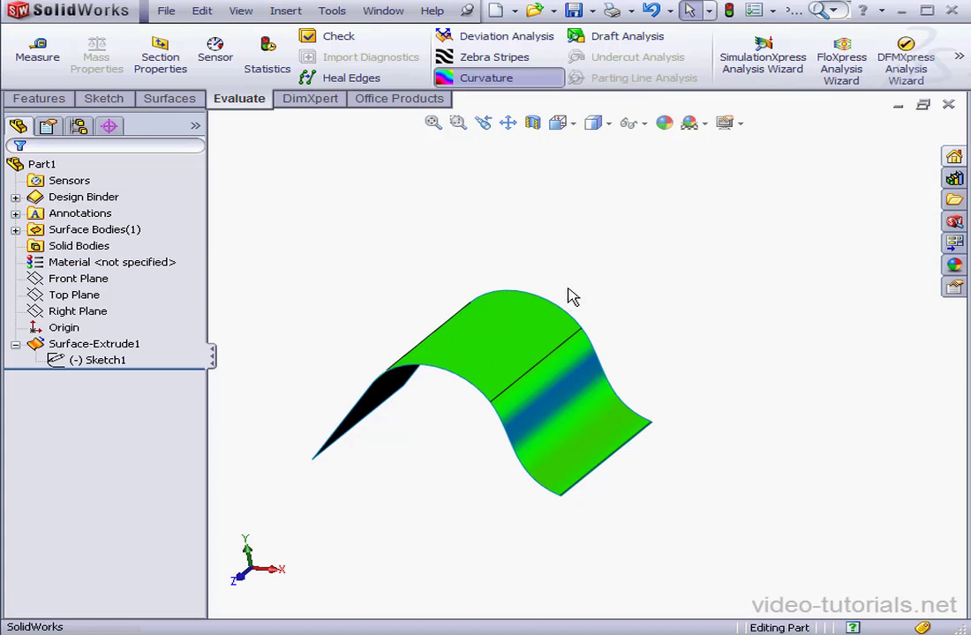
pyautogui.moveTo(560, 310)
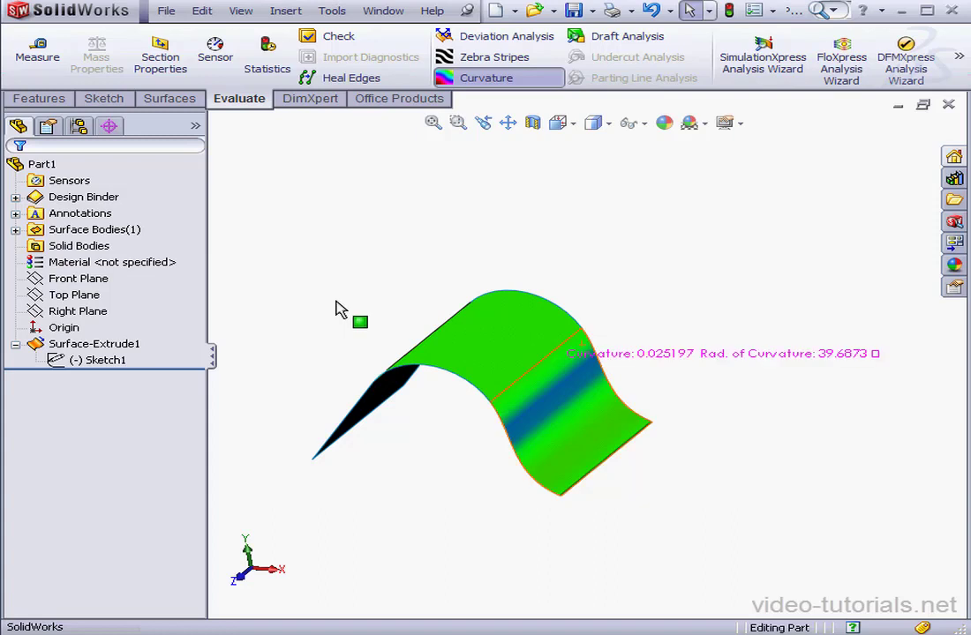
# Step: In the surface's sketch, fit an open, constrained spline over the left line and the arc with 0.01 mm tolerance, and exit the sketch
pyautogui.moveTo(336, 310); pyautogui.dragTo(470, 426, button='middle')
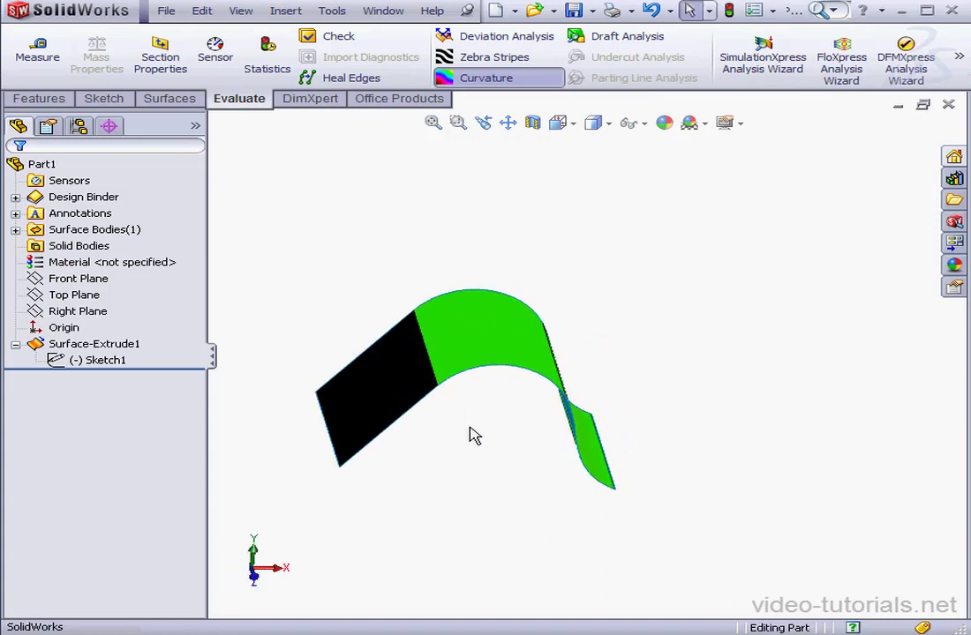
pyautogui.click(89, 361)
pyautogui.rightClick(89, 362)
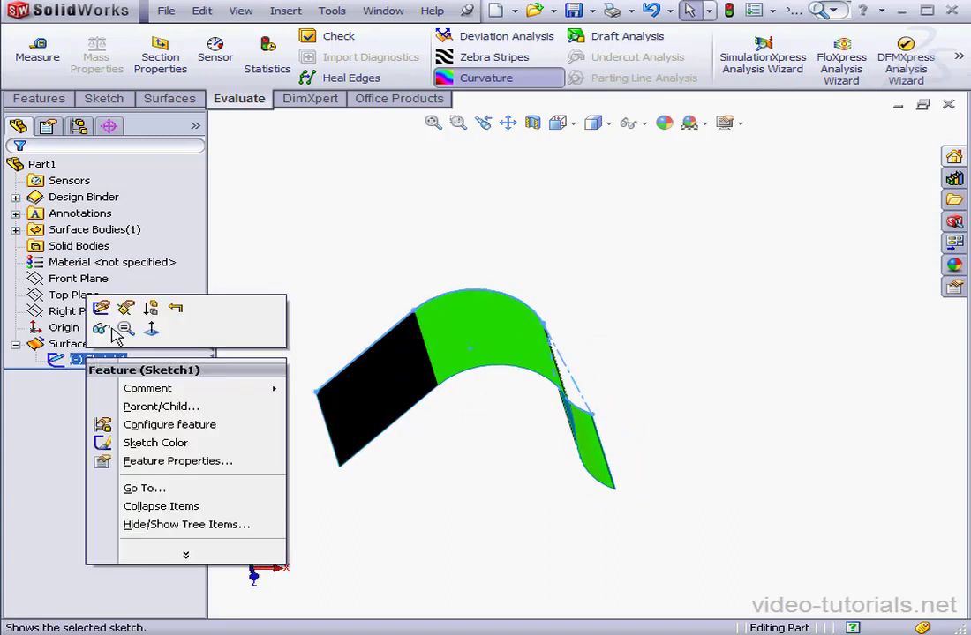
pyautogui.click(129, 309)
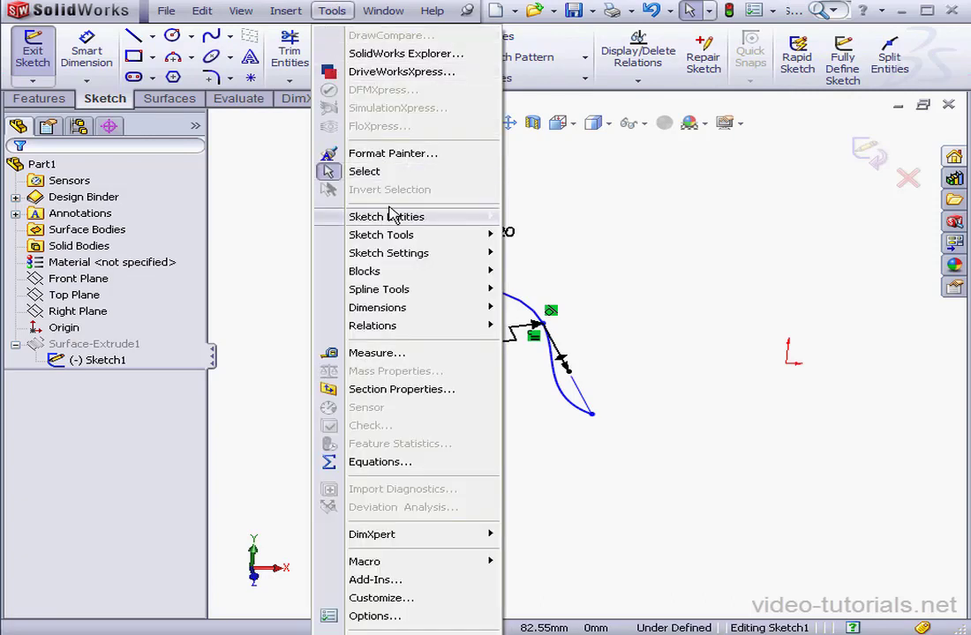
pyautogui.moveTo(415, 291)
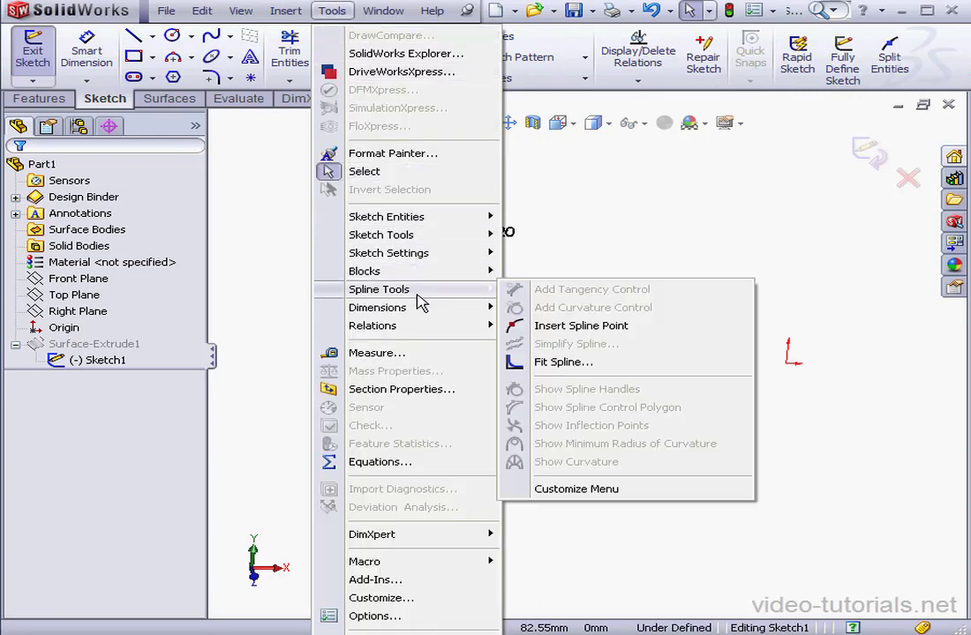
pyautogui.click(560, 362)
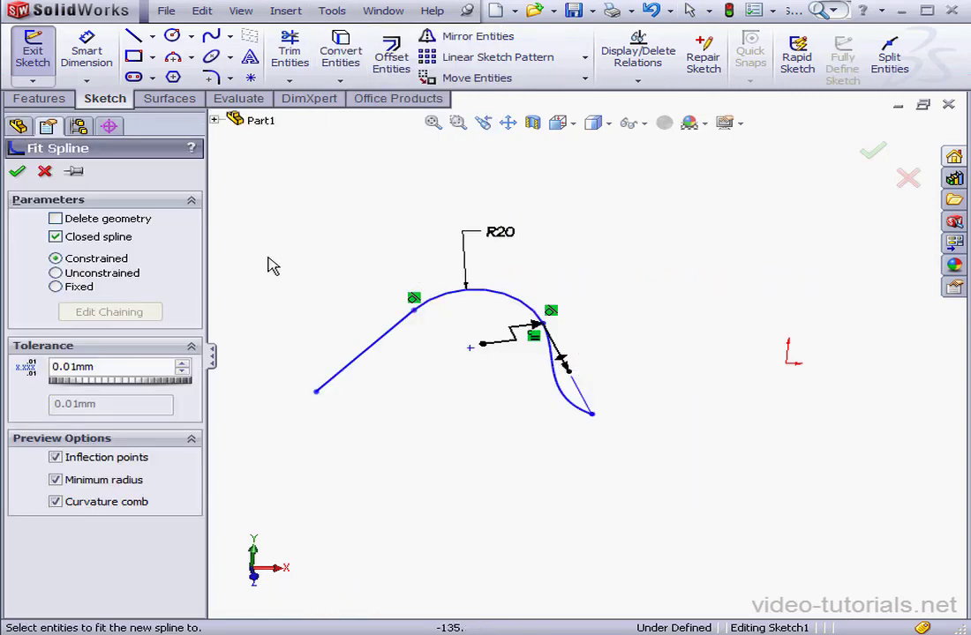
pyautogui.click(373, 354)
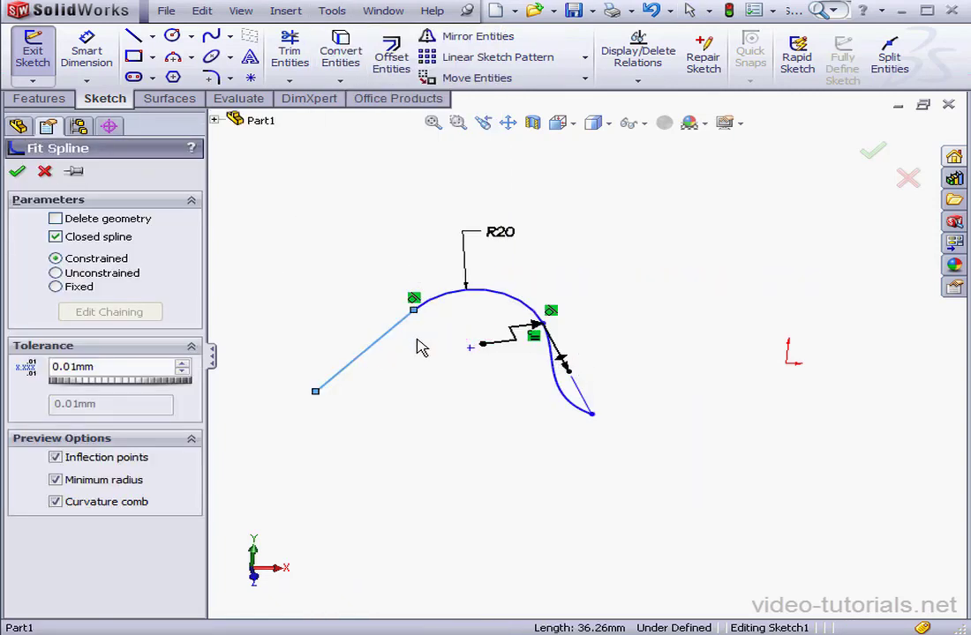
pyautogui.click(443, 303)
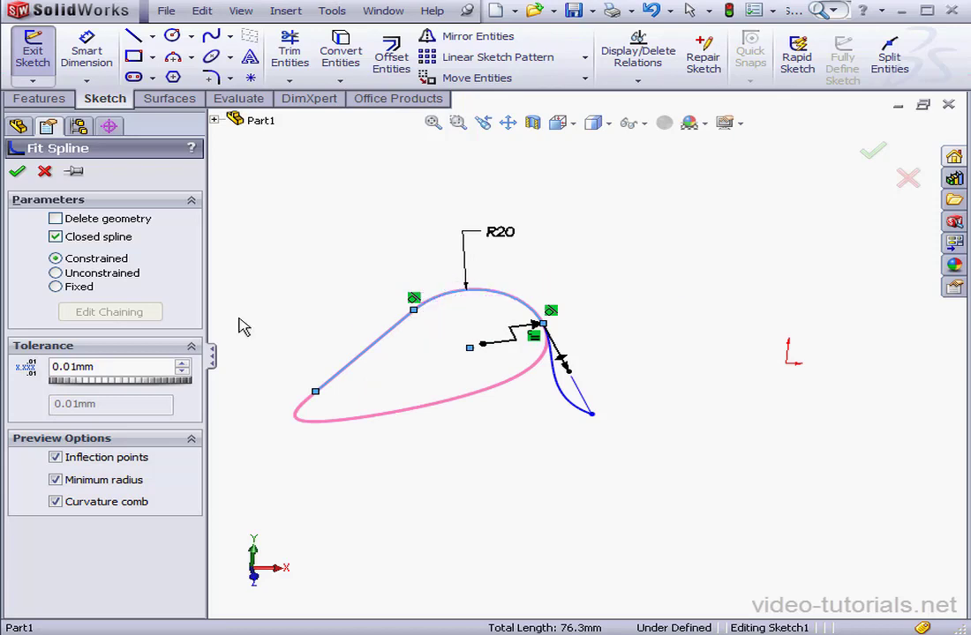
pyautogui.click(55, 237)
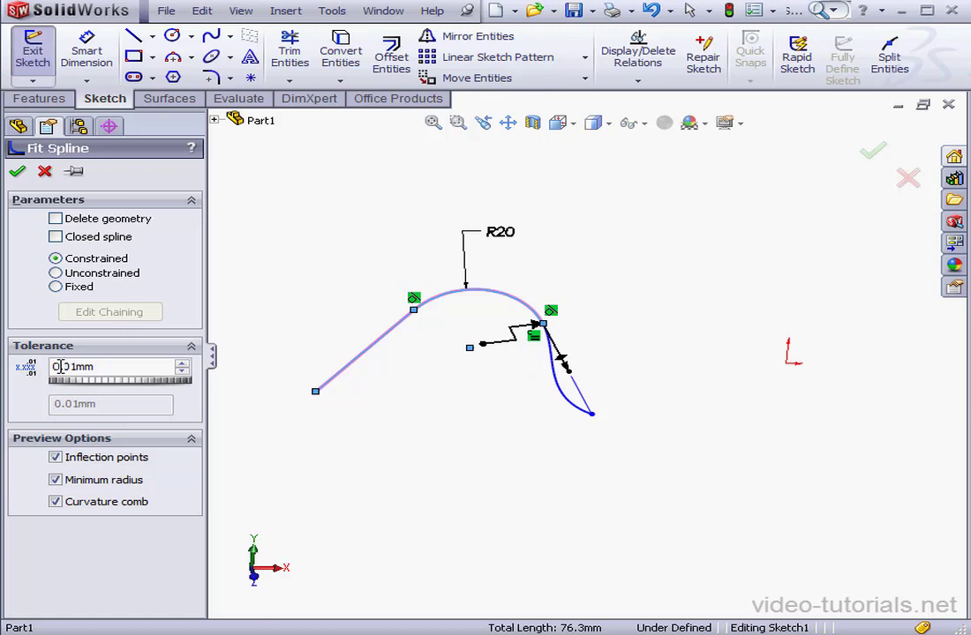
pyautogui.click(17, 171)
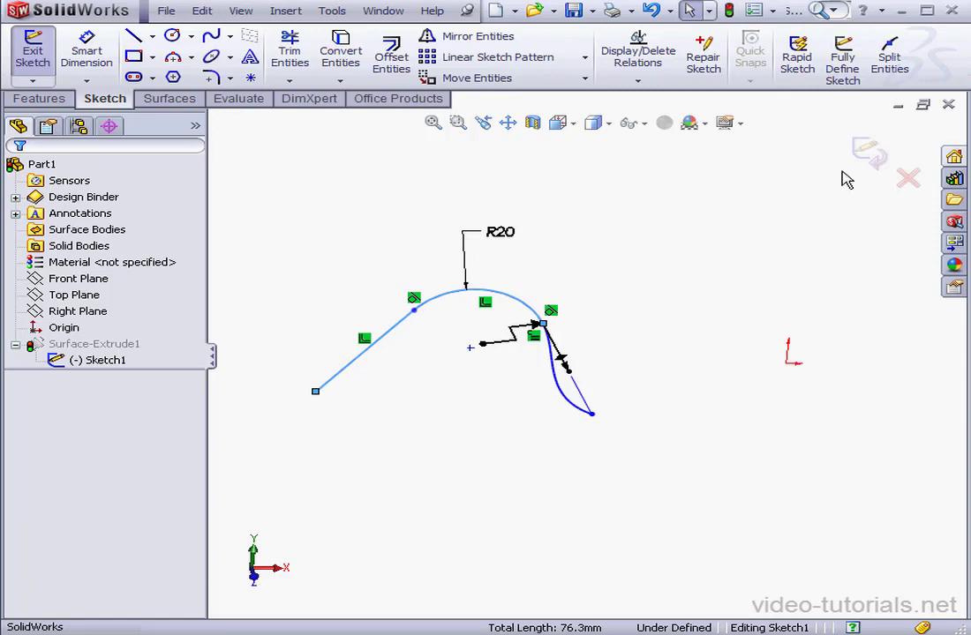
pyautogui.click(868, 152)
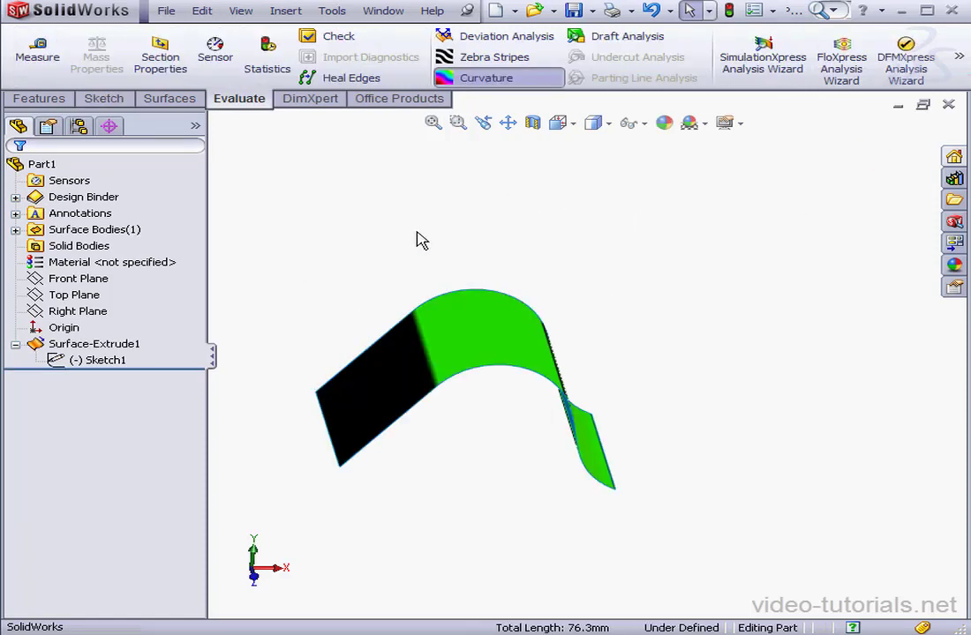